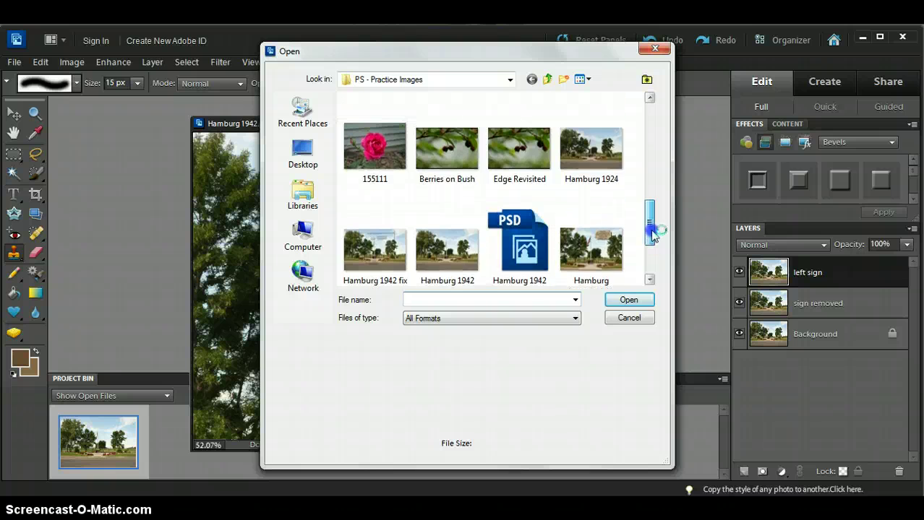
Open the Hamburg 1924 photo from the PS - Practice Images folder and enlarge its image window
{"action": "left_click", "coordinate": [606, 155]}
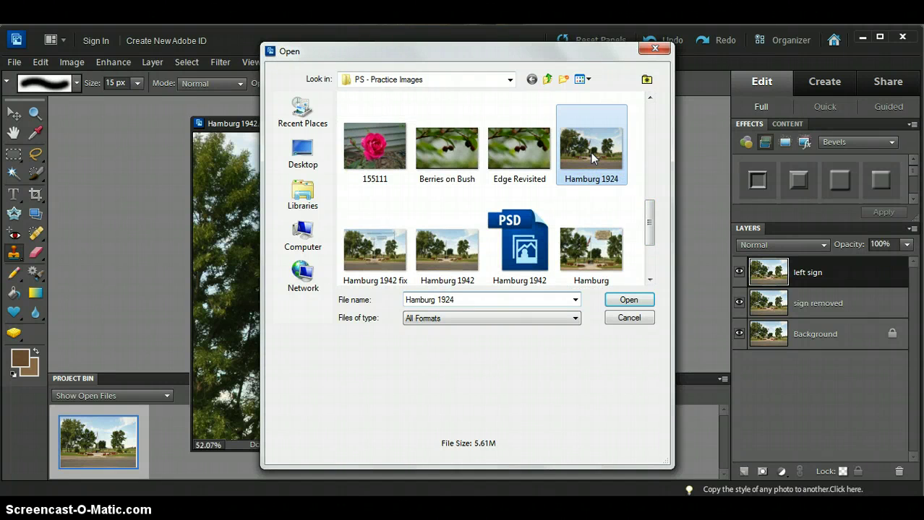
{"action": "left_click", "coordinate": [621, 300]}
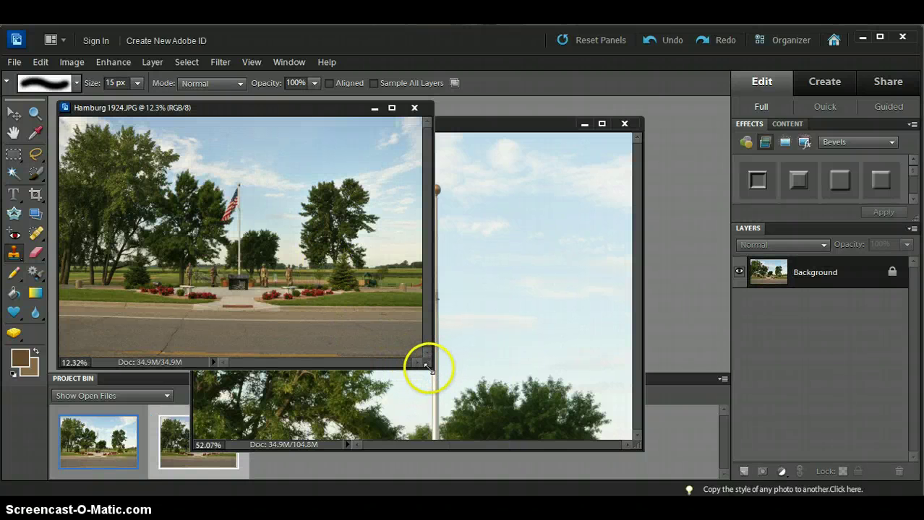
{"action": "left_click_drag", "start_coordinate": [430, 366], "coordinate": [558, 452]}
Choose the Magnetic Lasso tool for selecting the flag and set its feather to 2 px
{"action": "scroll", "coordinate": [403, 291], "scroll_direction": "up", "scroll_amount": 6}
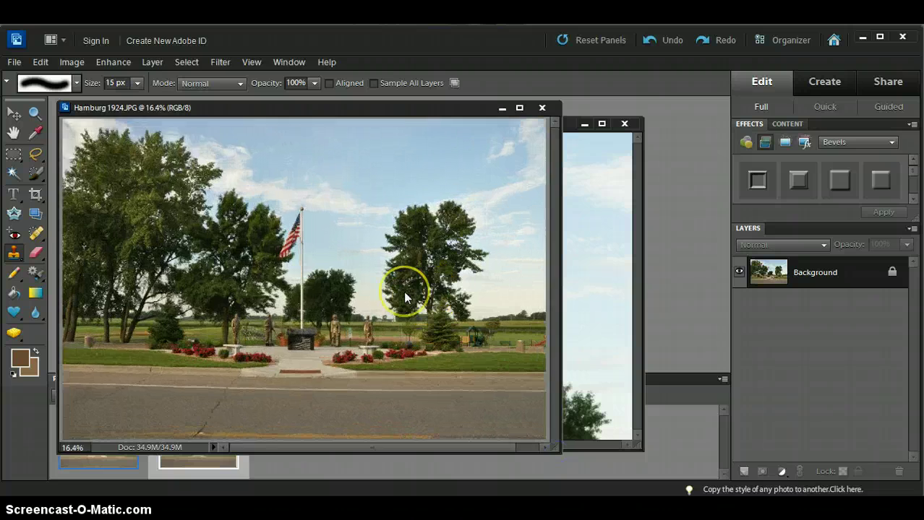
{"action": "scroll", "coordinate": [403, 291], "scroll_direction": "up", "scroll_amount": 1}
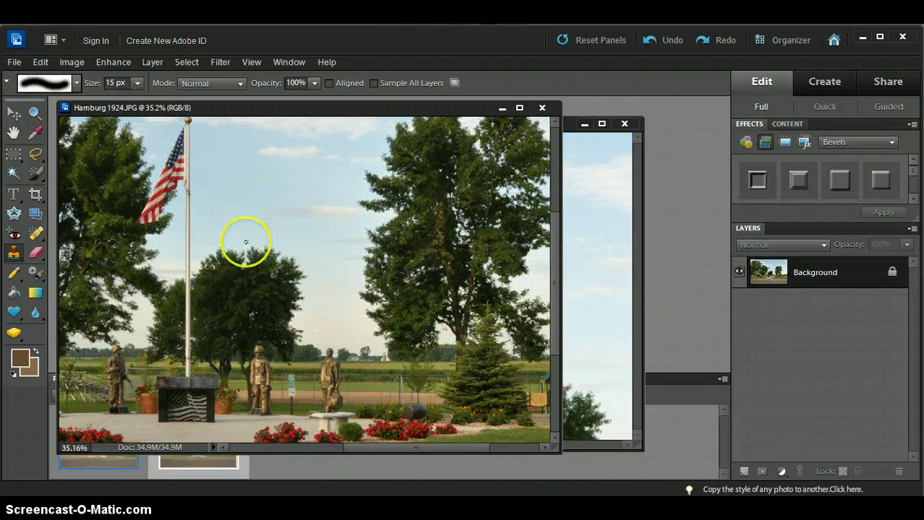
{"action": "left_click_drag", "start_coordinate": [274, 229], "coordinate": [448, 336]}
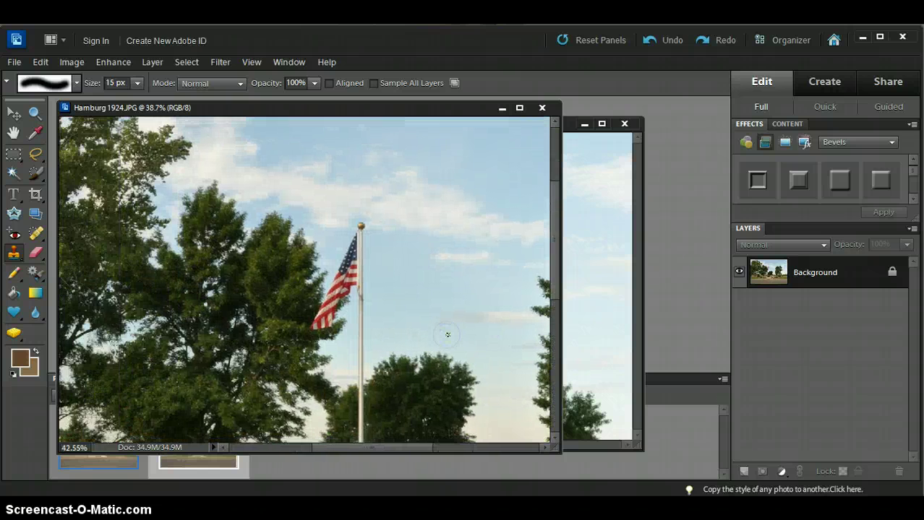
{"action": "scroll", "coordinate": [438, 322], "scroll_direction": "up", "scroll_amount": 7}
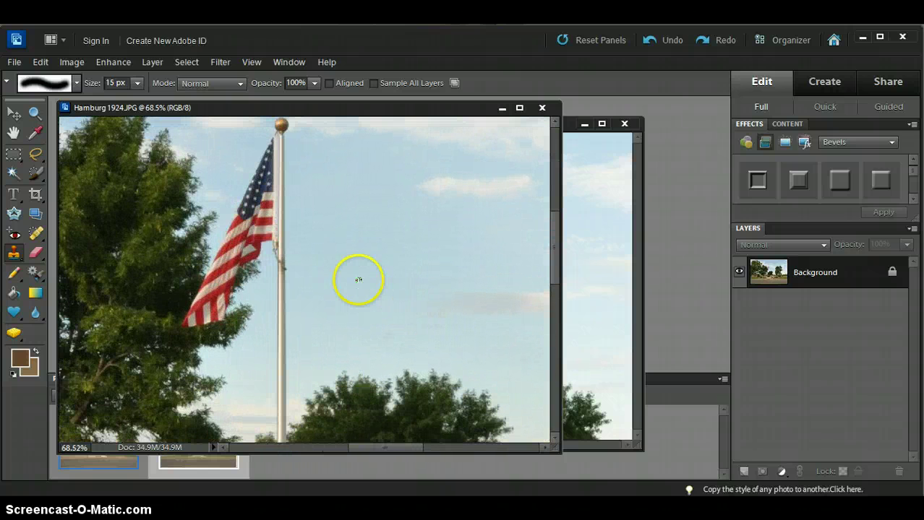
{"action": "left_click_drag", "start_coordinate": [358, 280], "coordinate": [461, 338]}
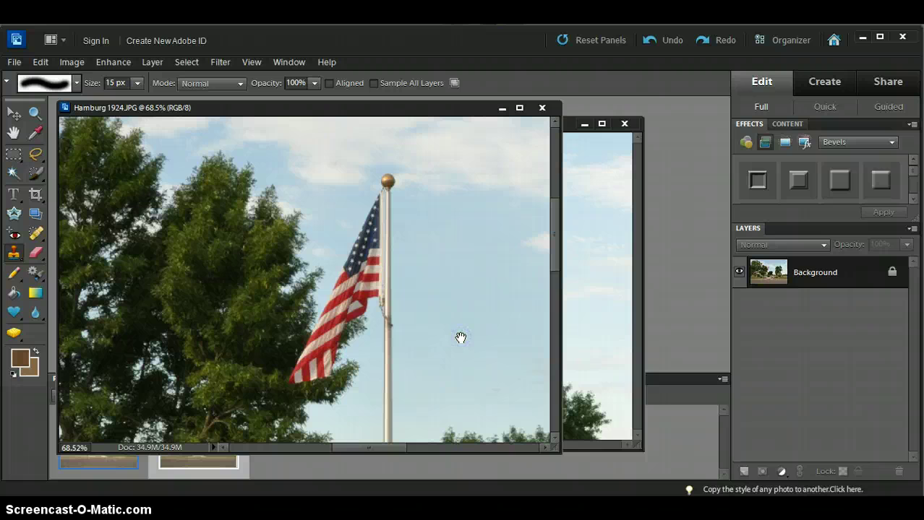
{"action": "left_click", "coordinate": [42, 161]}
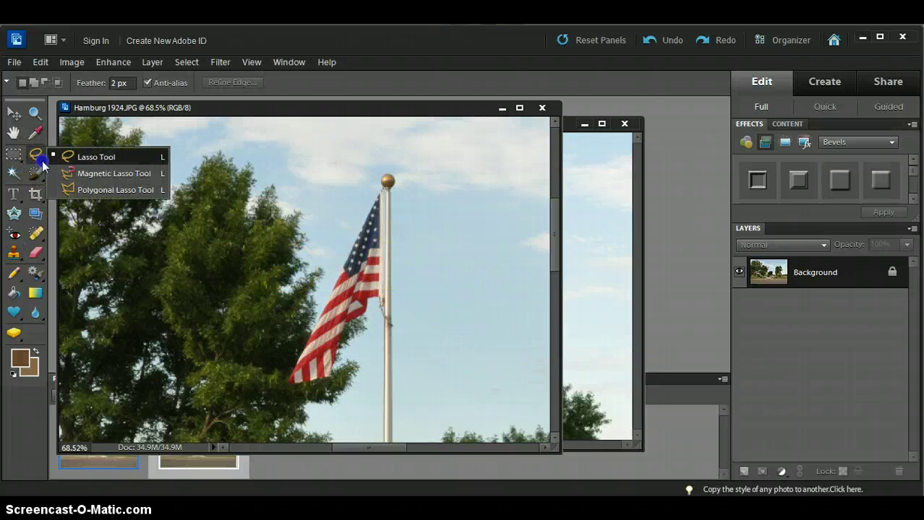
{"action": "left_click", "coordinate": [114, 173]}
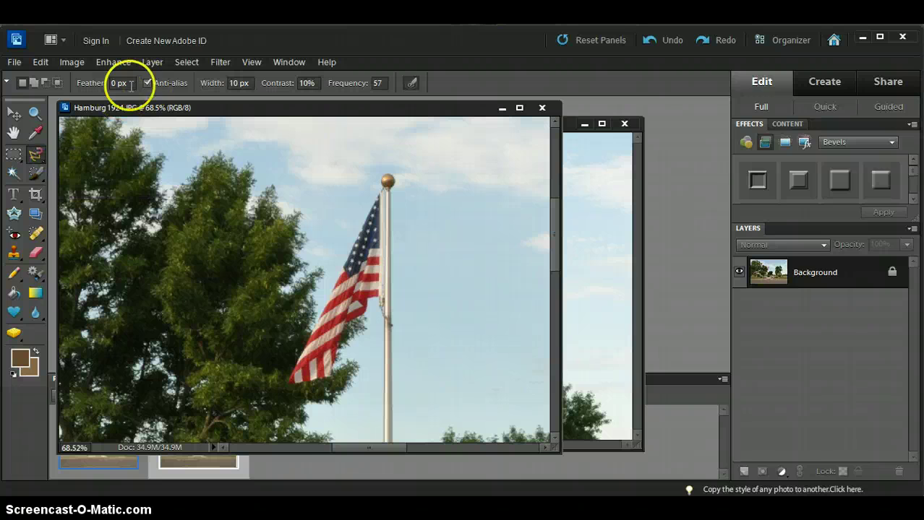
{"action": "left_click_drag", "start_coordinate": [130, 83], "coordinate": [101, 81]}
{"action": "type", "text": "2"}
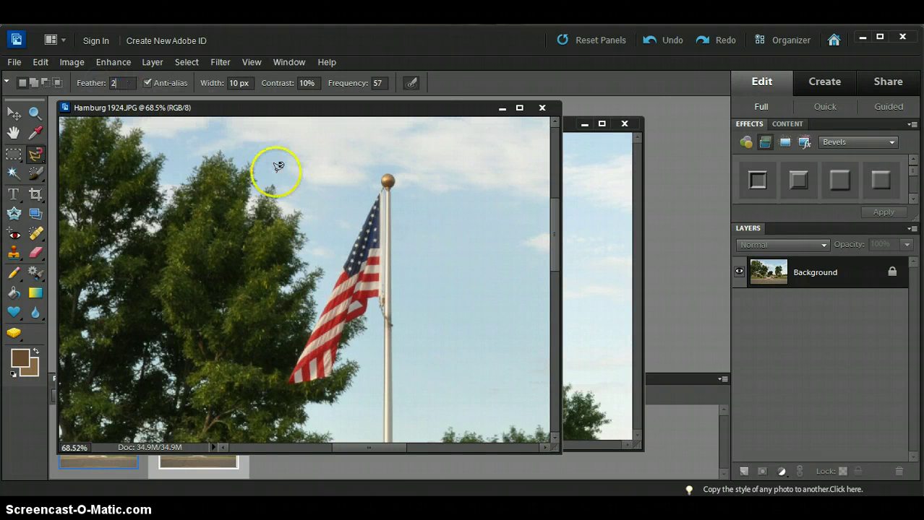
{"action": "key", "text": "Up"}
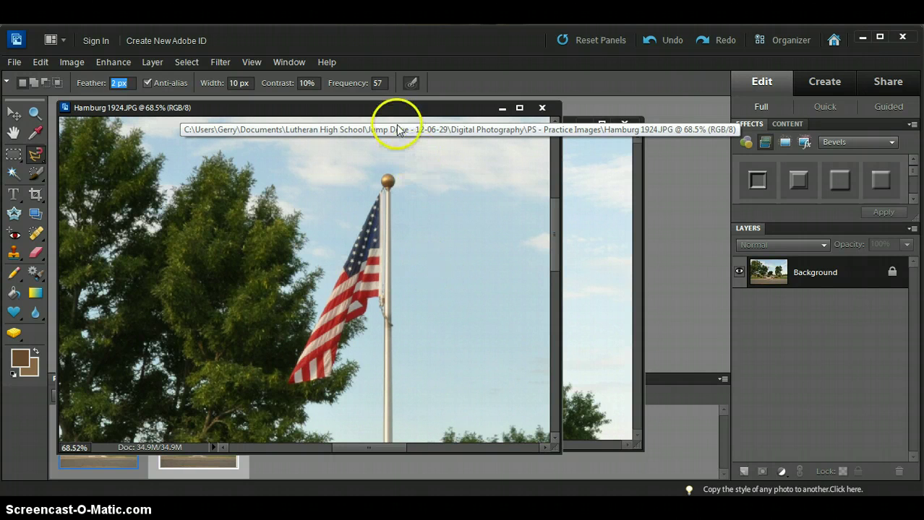
{"action": "left_click", "coordinate": [383, 107]}
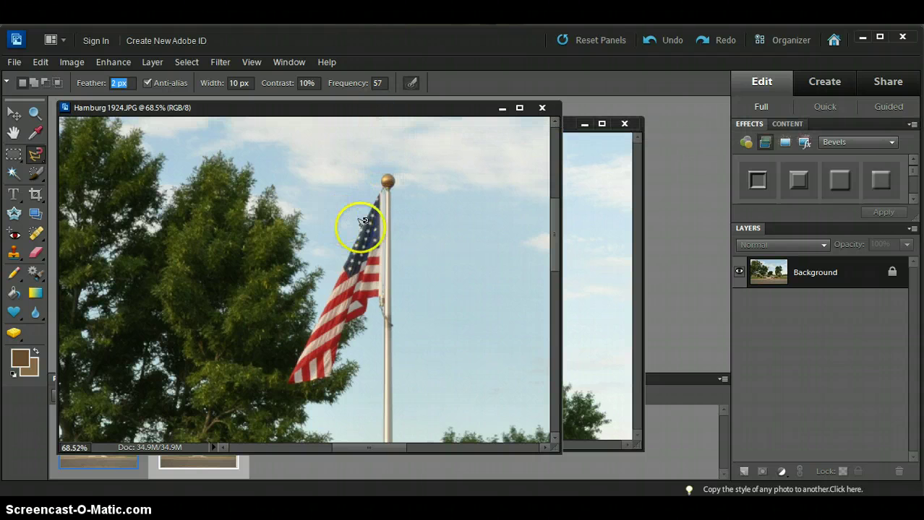
Trace the entire flag outline in the Hamburg 1924 photo with the Magnetic Lasso and close the selection along the flagpole
{"action": "left_click", "coordinate": [13, 118]}
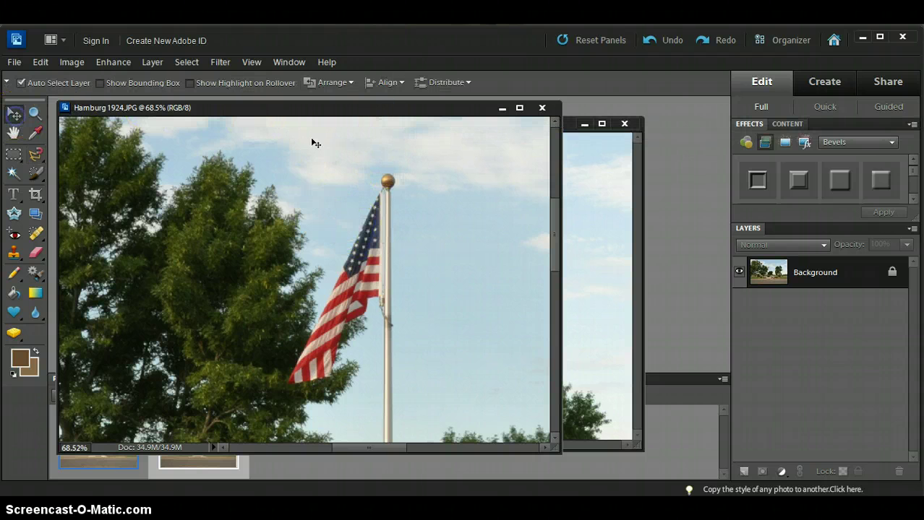
{"action": "scroll", "coordinate": [336, 208], "scroll_direction": "up", "scroll_amount": 3}
{"action": "scroll", "coordinate": [336, 208], "scroll_direction": "up", "scroll_amount": 2}
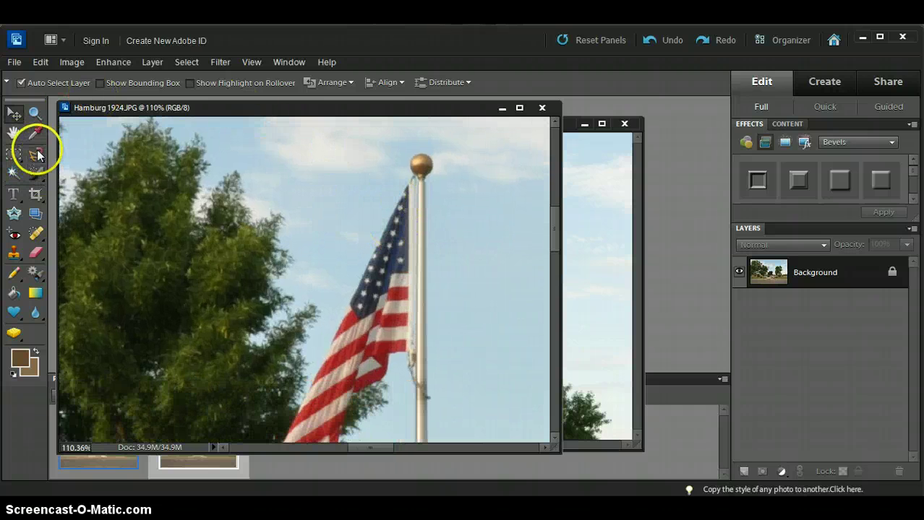
{"action": "left_click", "coordinate": [36, 153]}
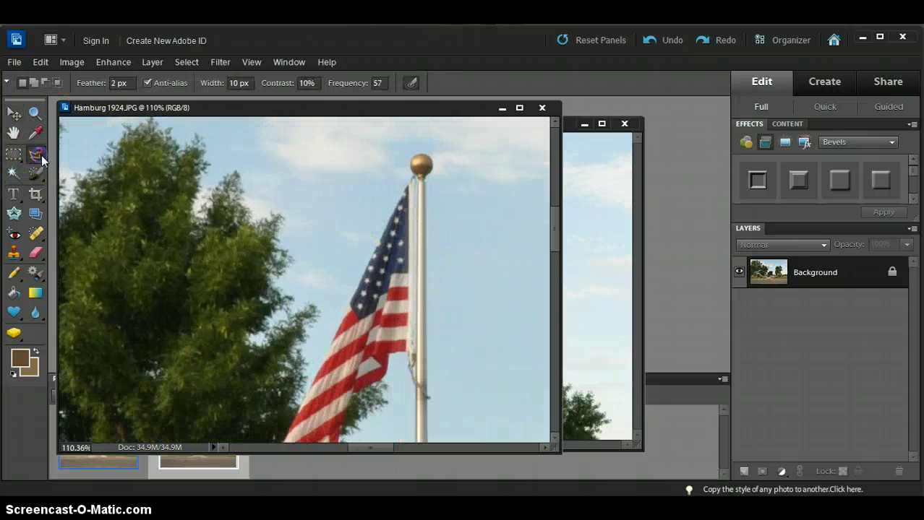
{"action": "left_click", "coordinate": [410, 180]}
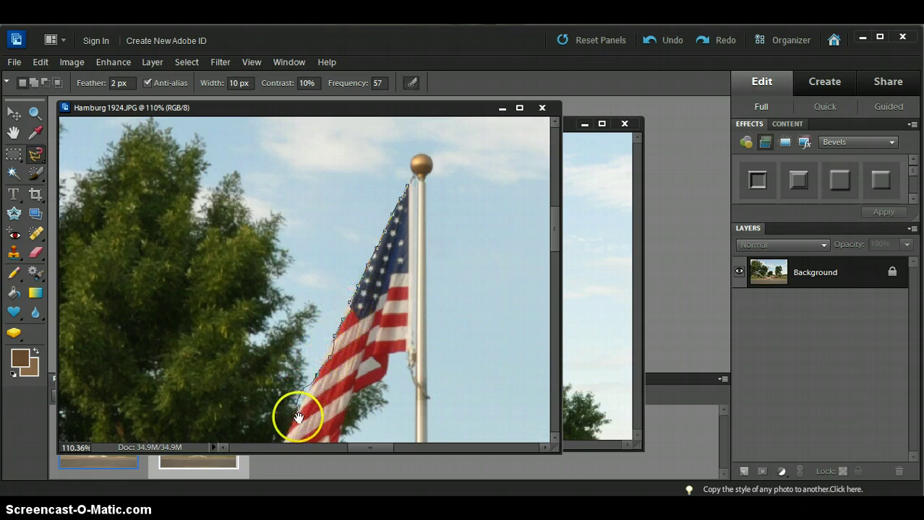
{"action": "left_click_drag", "start_coordinate": [298, 418], "coordinate": [349, 312]}
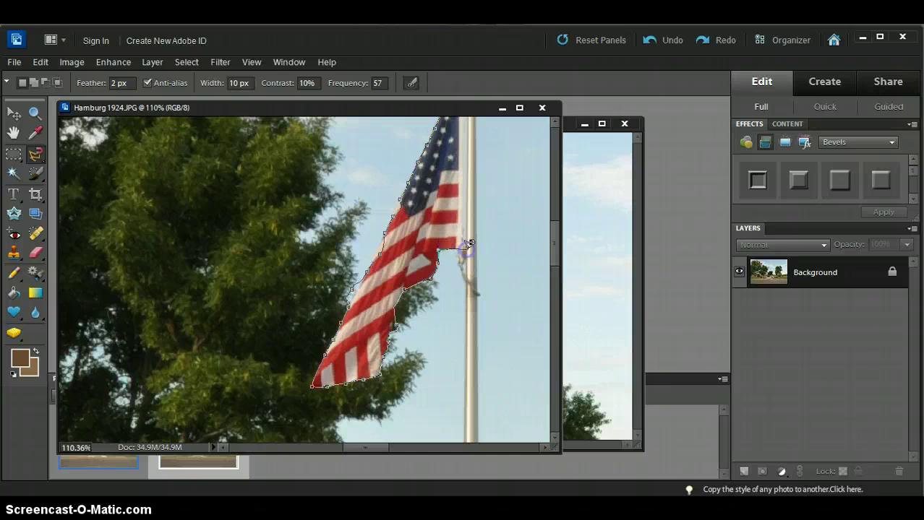
{"action": "left_click_drag", "start_coordinate": [469, 243], "coordinate": [475, 357]}
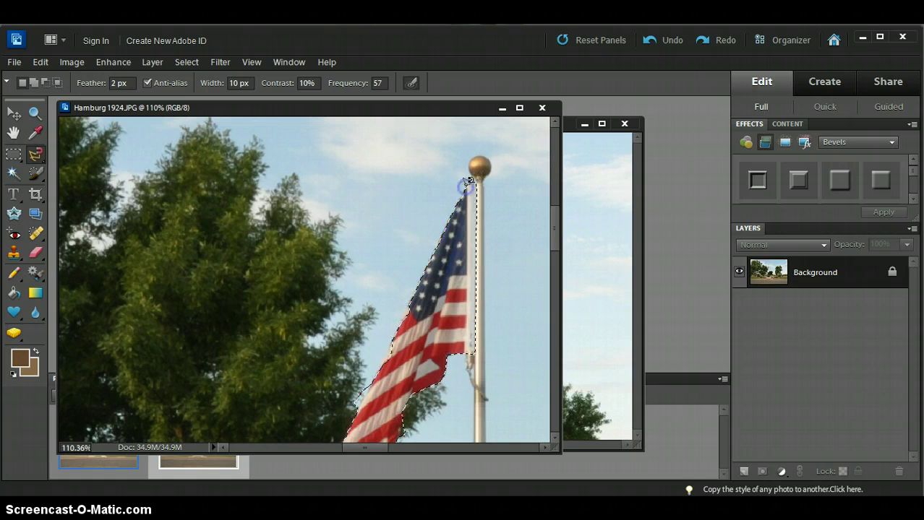
{"action": "double_click", "coordinate": [472, 217]}
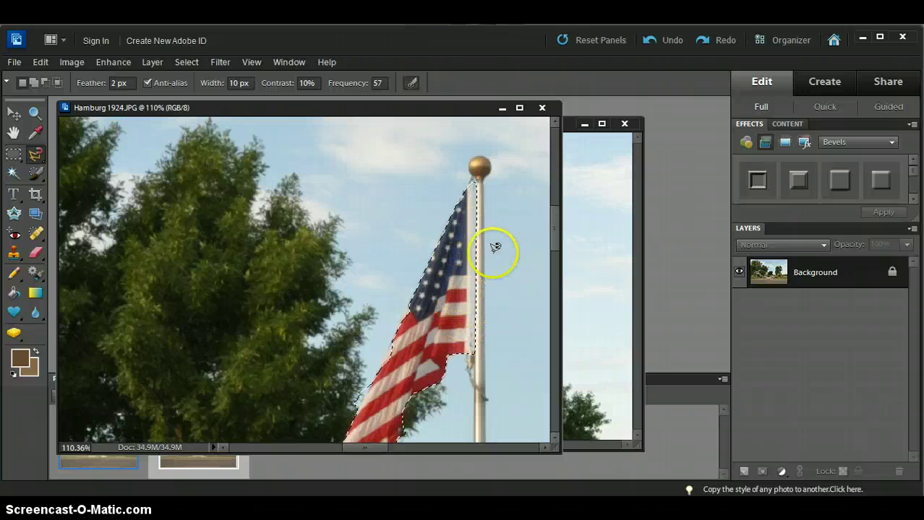
Copy the selected flag, minimize the Hamburg 1924 photo, and paste the flag into Hamburg 1942.psd as a new layer
{"action": "scroll", "coordinate": [446, 282], "scroll_direction": "down", "scroll_amount": 1}
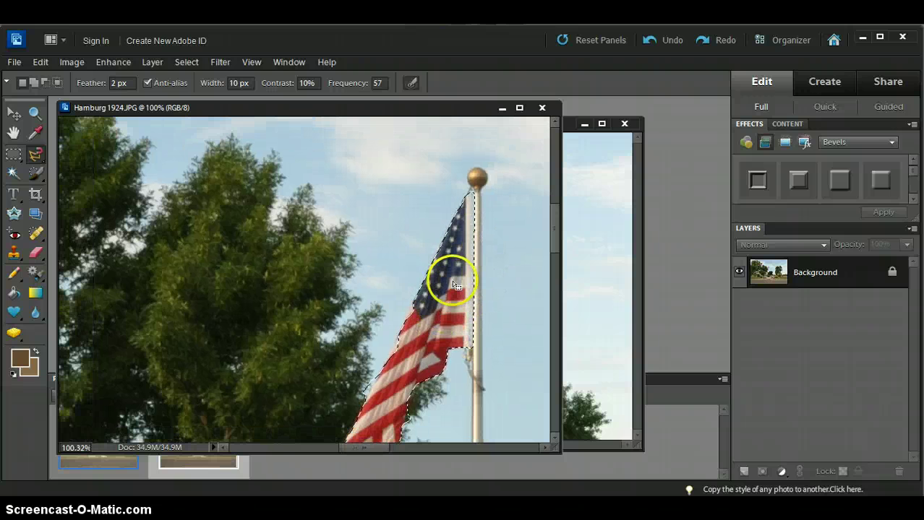
{"action": "scroll", "coordinate": [443, 297], "scroll_direction": "down", "scroll_amount": 1}
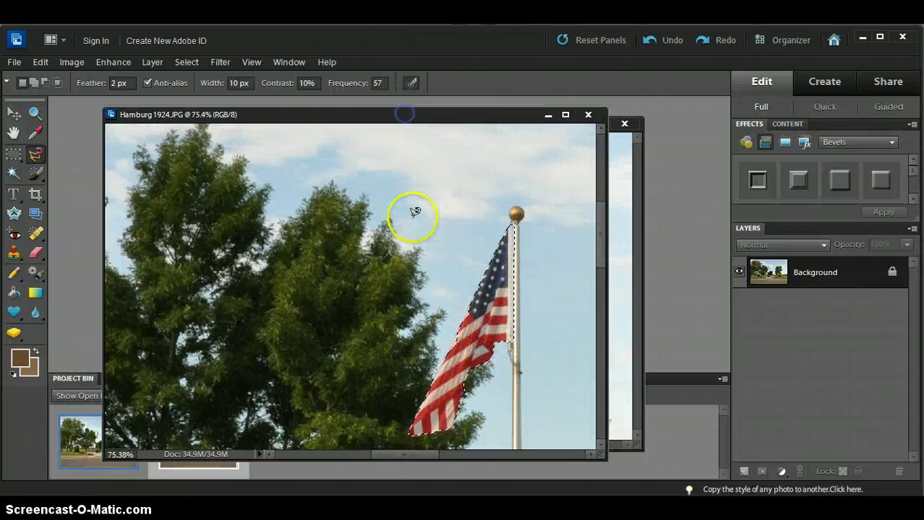
{"action": "left_click_drag", "start_coordinate": [390, 108], "coordinate": [436, 116]}
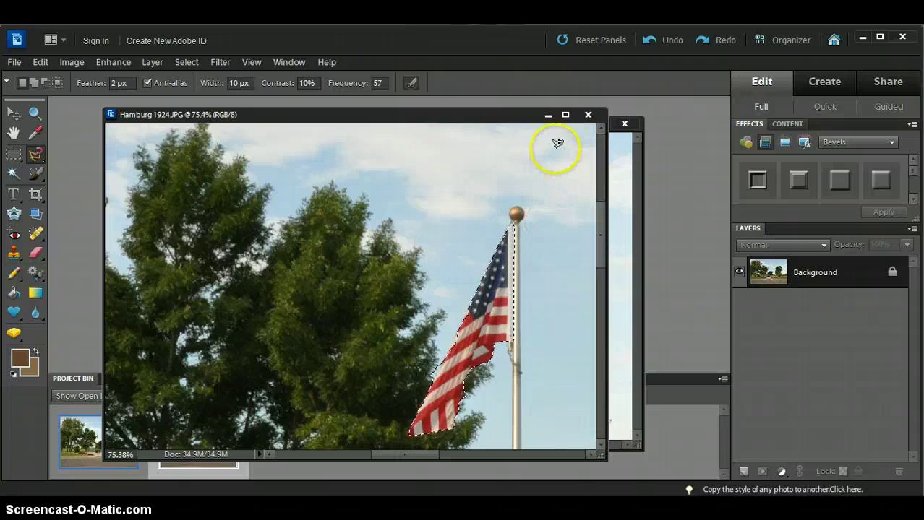
{"action": "left_click", "coordinate": [548, 116]}
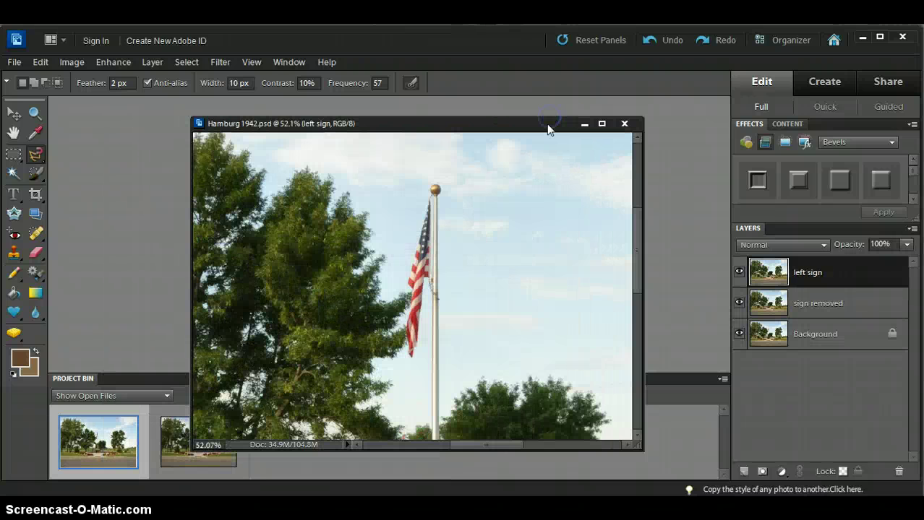
{"action": "left_click", "coordinate": [477, 185]}
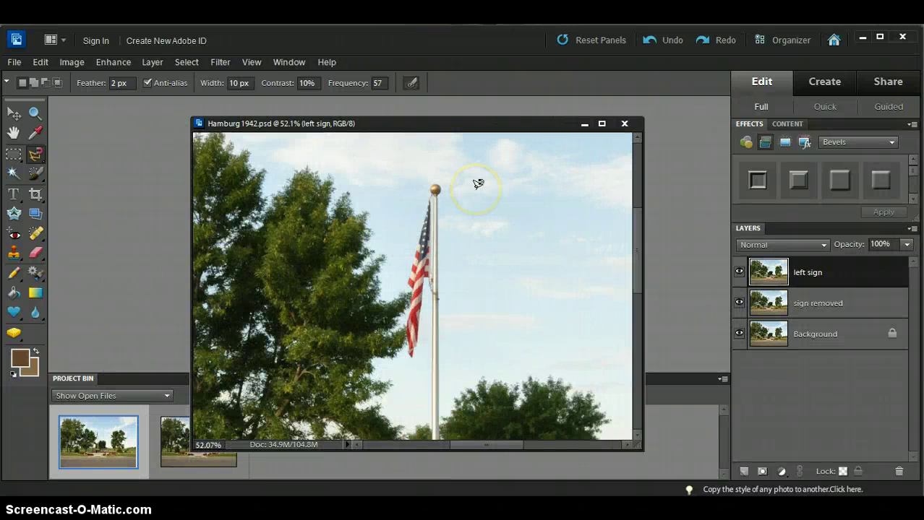
{"action": "key", "text": "ctrl+v"}
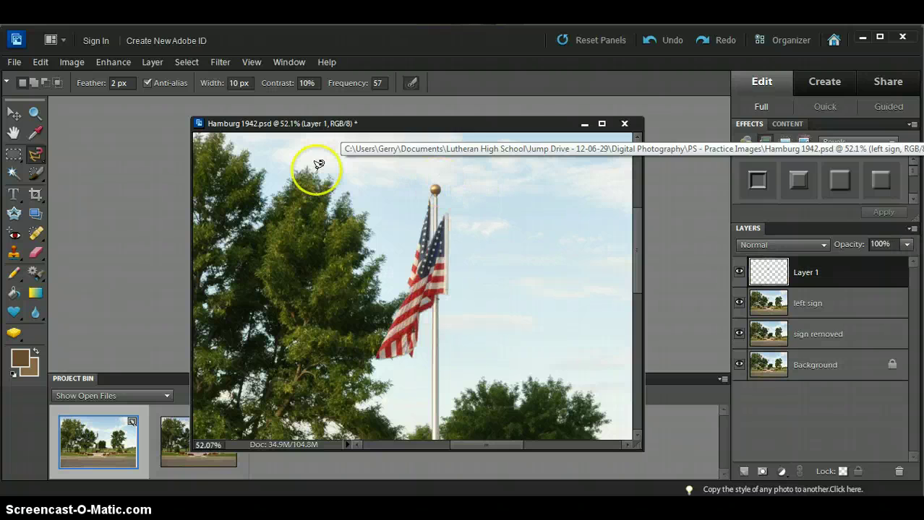
Move the pasted flag against the flagpole, just below the gold ball, so it overlaps the original flag
{"action": "left_click", "coordinate": [13, 116]}
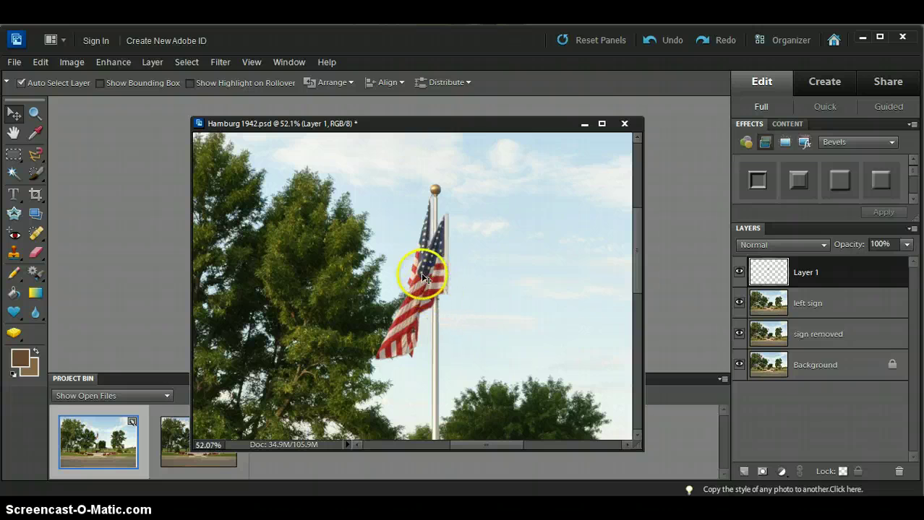
{"action": "left_click_drag", "start_coordinate": [430, 267], "coordinate": [406, 273]}
{"action": "scroll", "coordinate": [446, 283], "scroll_direction": "up", "scroll_amount": 1}
{"action": "scroll", "coordinate": [447, 283], "scroll_direction": "up", "scroll_amount": 5}
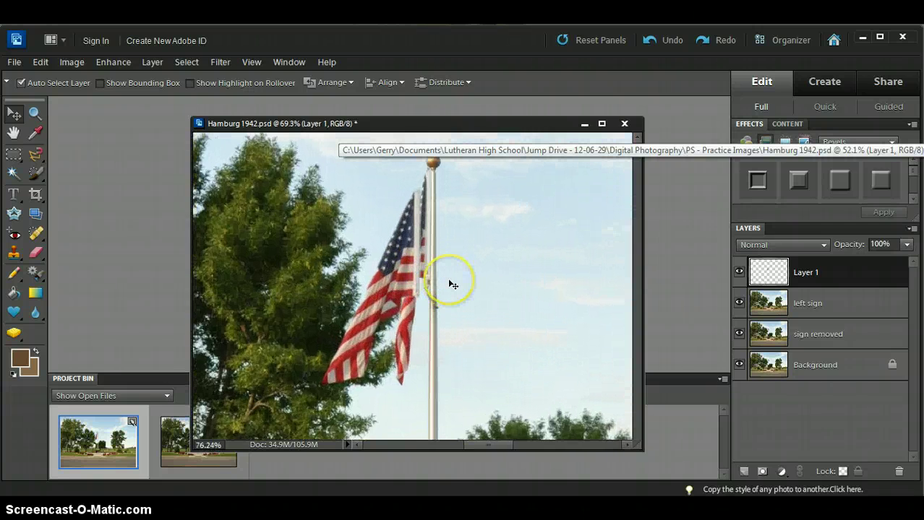
{"action": "scroll", "coordinate": [451, 284], "scroll_direction": "up", "scroll_amount": 1}
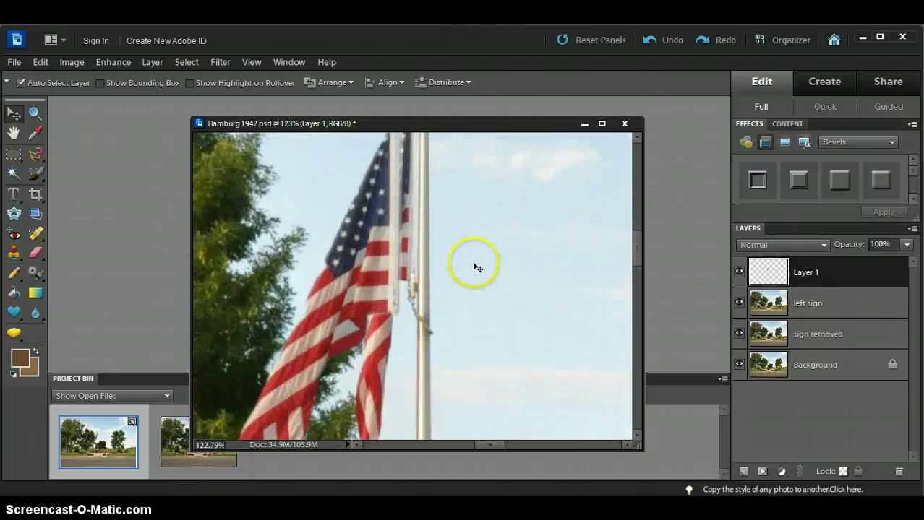
{"action": "left_click_drag", "start_coordinate": [637, 251], "coordinate": [638, 240]}
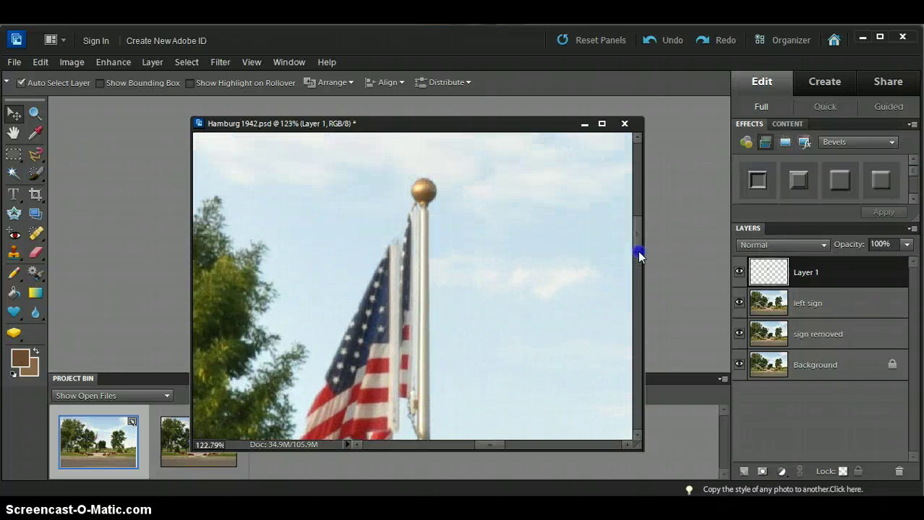
{"action": "left_click_drag", "start_coordinate": [375, 354], "coordinate": [395, 318]}
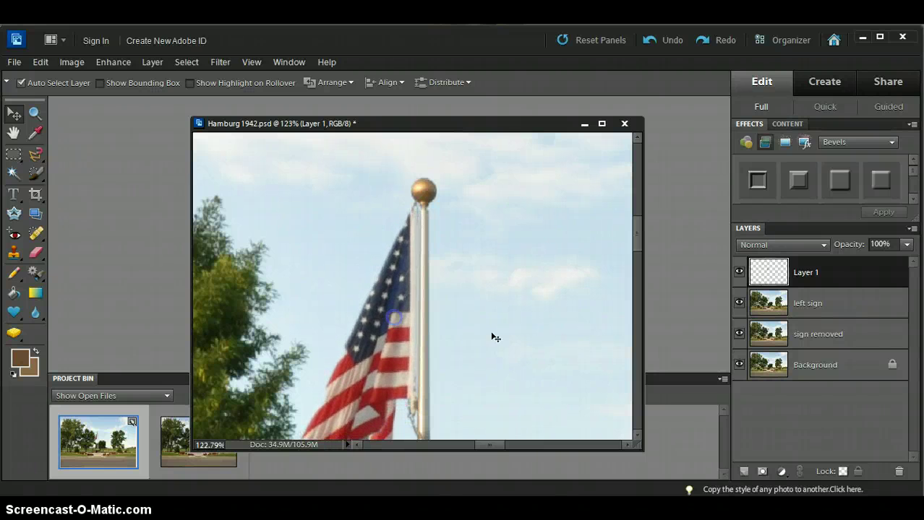
{"action": "mouse_move", "coordinate": [495, 337]}
{"action": "left_mouse_down"}
{"action": "mouse_move", "coordinate": [528, 341]}
{"action": "mouse_move", "coordinate": [504, 321]}
{"action": "left_mouse_up"}
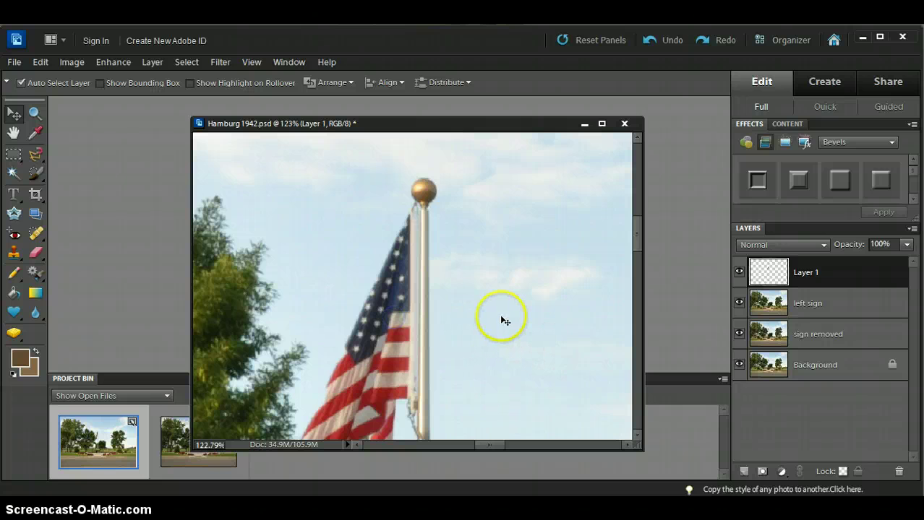
Duplicate the left sign layer within Hamburg 1942.psd under the name "flag"
{"action": "scroll", "coordinate": [504, 319], "scroll_direction": "down", "scroll_amount": 1}
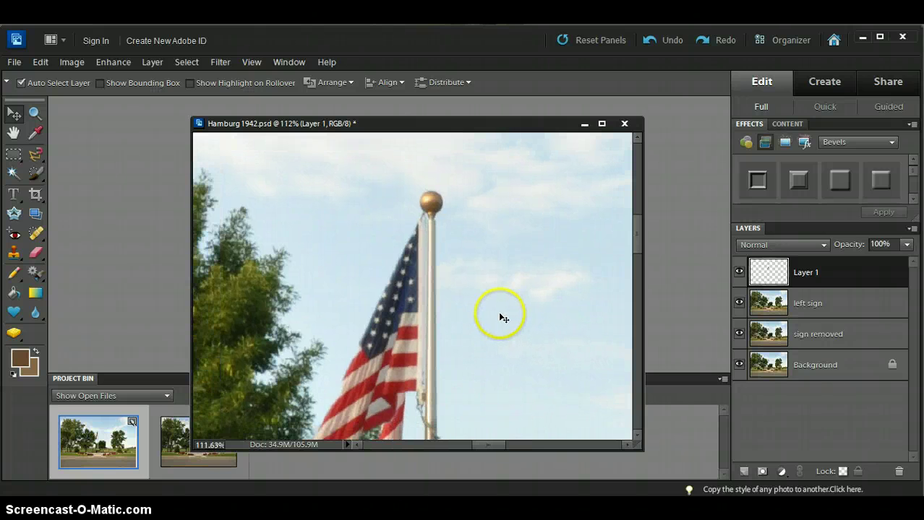
{"action": "scroll", "coordinate": [504, 319], "scroll_direction": "down", "scroll_amount": 1}
{"action": "left_click_drag", "start_coordinate": [636, 240], "coordinate": [639, 261]}
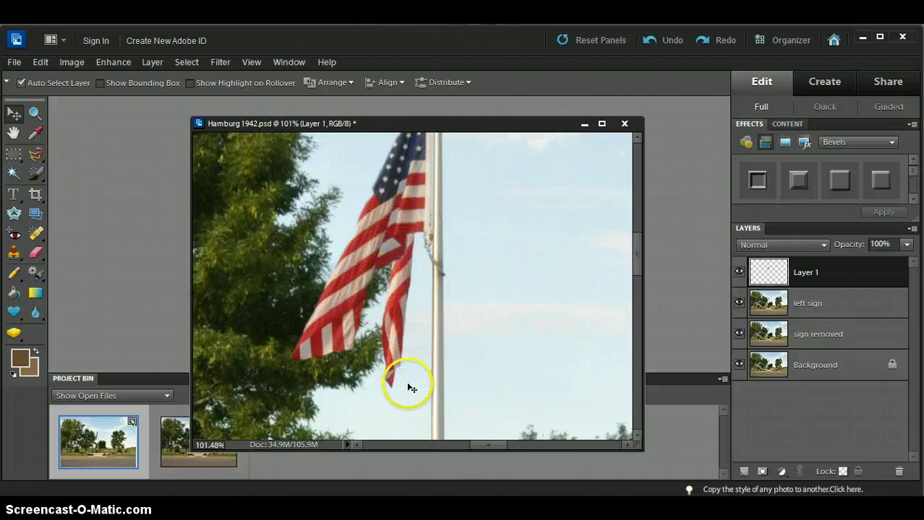
{"action": "left_click", "coordinate": [842, 313]}
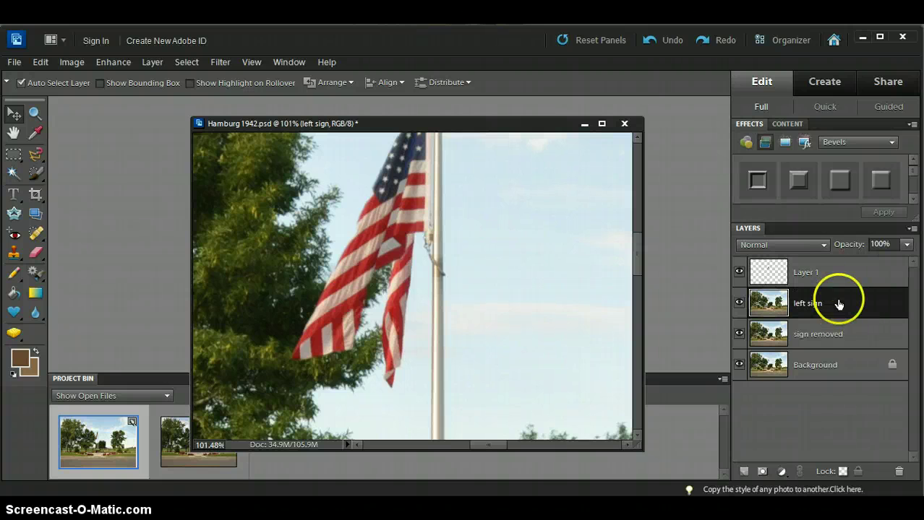
{"action": "right_click", "coordinate": [834, 309]}
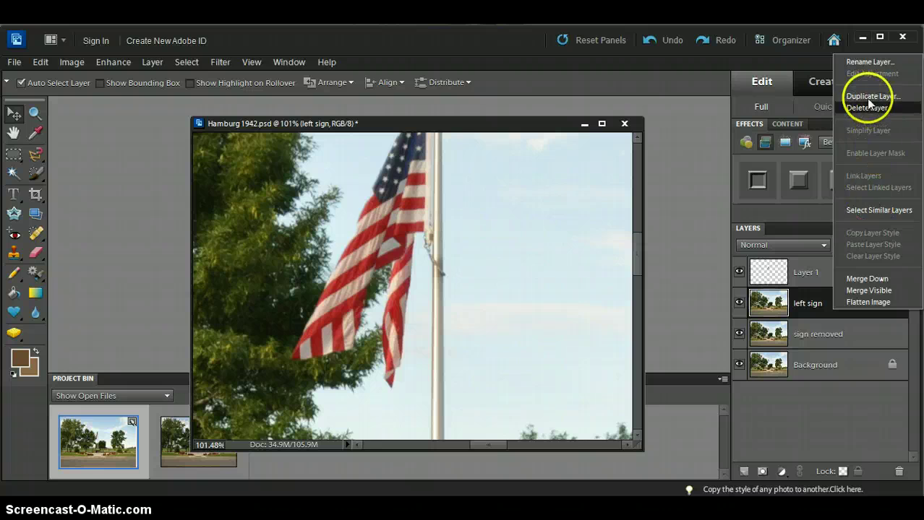
{"action": "left_click", "coordinate": [867, 97]}
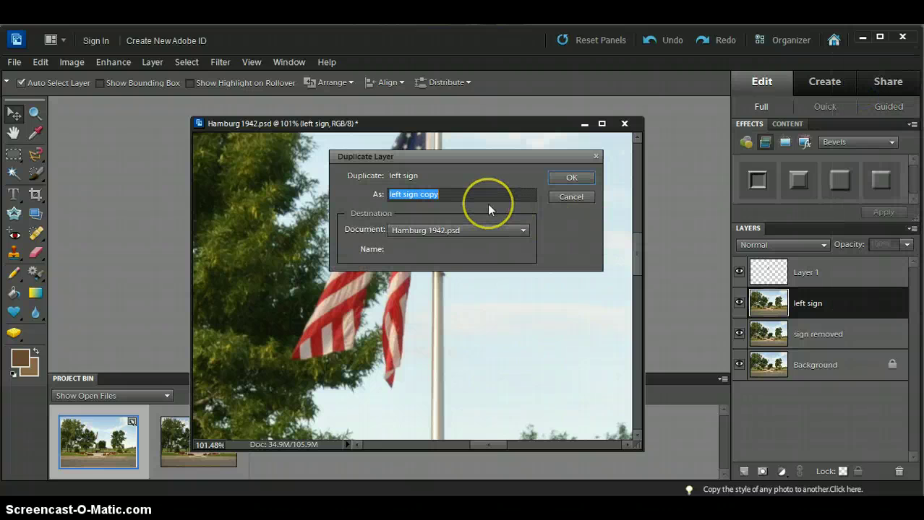
{"action": "type", "text": "flag"}
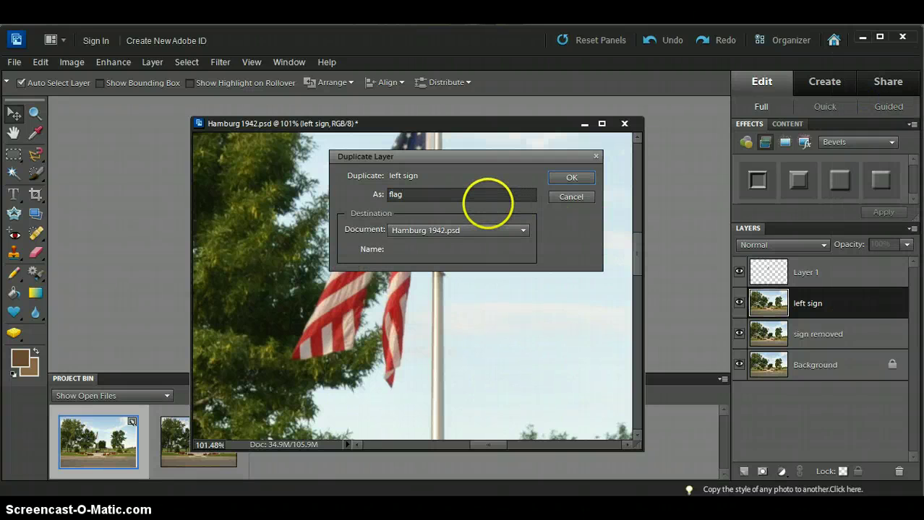
{"action": "key", "text": "Return"}
{"action": "left_click", "coordinate": [832, 309]}
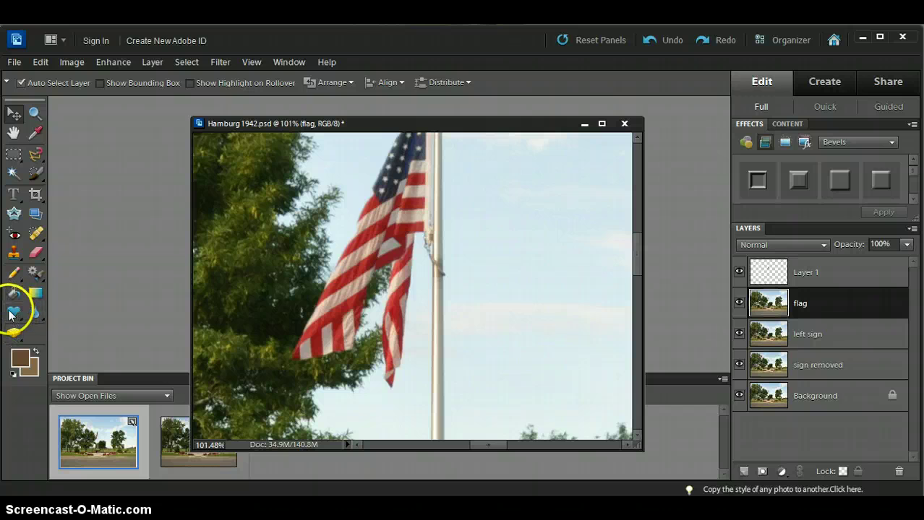
Clone sky over the hanging tail of the original flag on the flag layer with a 45 px Clone Stamp
{"action": "left_click", "coordinate": [17, 257]}
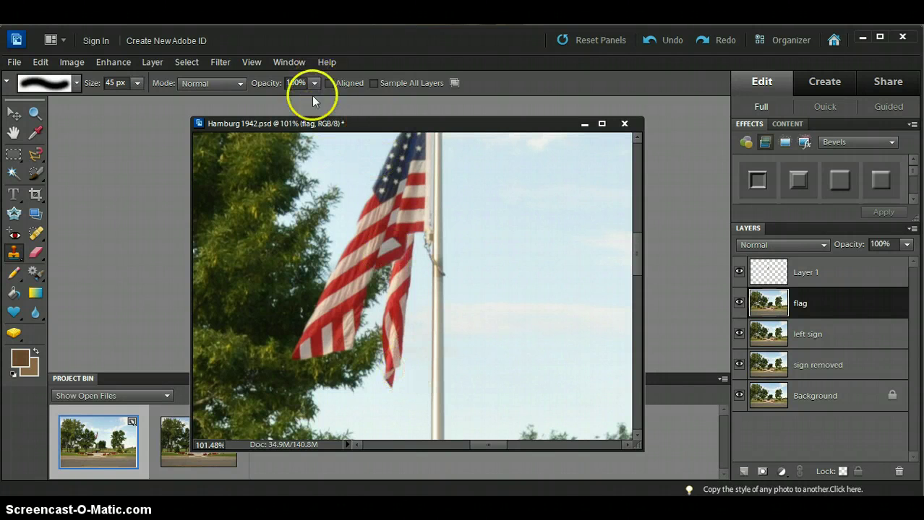
{"action": "left_click", "coordinate": [393, 379], "text": "alt"}
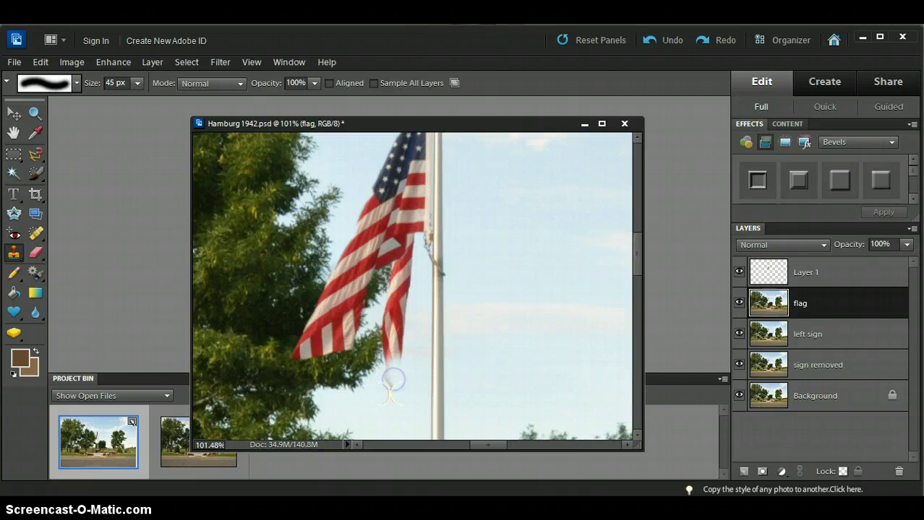
{"action": "mouse_move", "coordinate": [393, 379]}
{"action": "left_mouse_down"}
{"action": "mouse_move", "coordinate": [400, 338]}
{"action": "mouse_move", "coordinate": [409, 376]}
{"action": "left_mouse_up"}
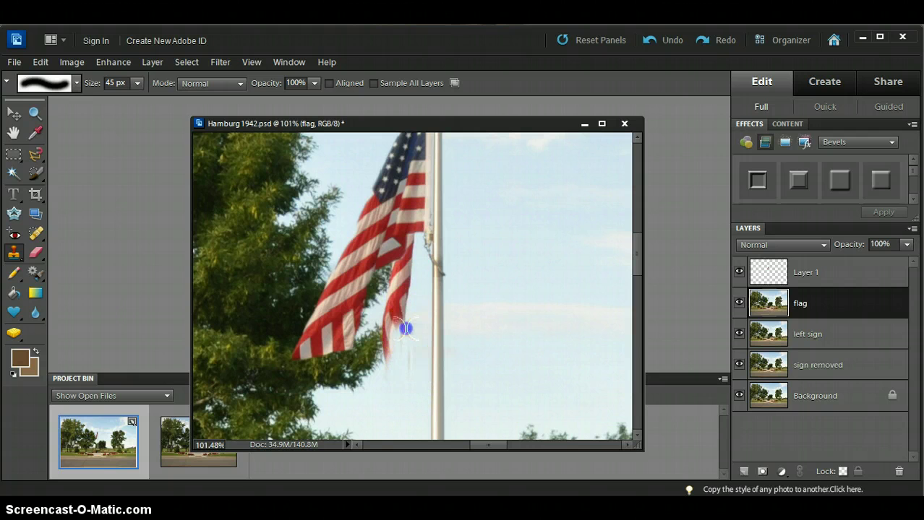
{"action": "mouse_move", "coordinate": [406, 326]}
{"action": "left_mouse_down"}
{"action": "mouse_move", "coordinate": [402, 300]}
{"action": "mouse_move", "coordinate": [407, 324]}
{"action": "mouse_move", "coordinate": [407, 267]}
{"action": "mouse_move", "coordinate": [406, 322]}
{"action": "mouse_move", "coordinate": [410, 302]}
{"action": "mouse_move", "coordinate": [395, 315]}
{"action": "mouse_move", "coordinate": [398, 299]}
{"action": "mouse_move", "coordinate": [399, 334]}
{"action": "mouse_move", "coordinate": [411, 282]}
{"action": "mouse_move", "coordinate": [409, 226]}
{"action": "mouse_move", "coordinate": [401, 237]}
{"action": "mouse_move", "coordinate": [401, 226]}
{"action": "mouse_move", "coordinate": [406, 241]}
{"action": "mouse_move", "coordinate": [457, 241]}
{"action": "left_mouse_up"}
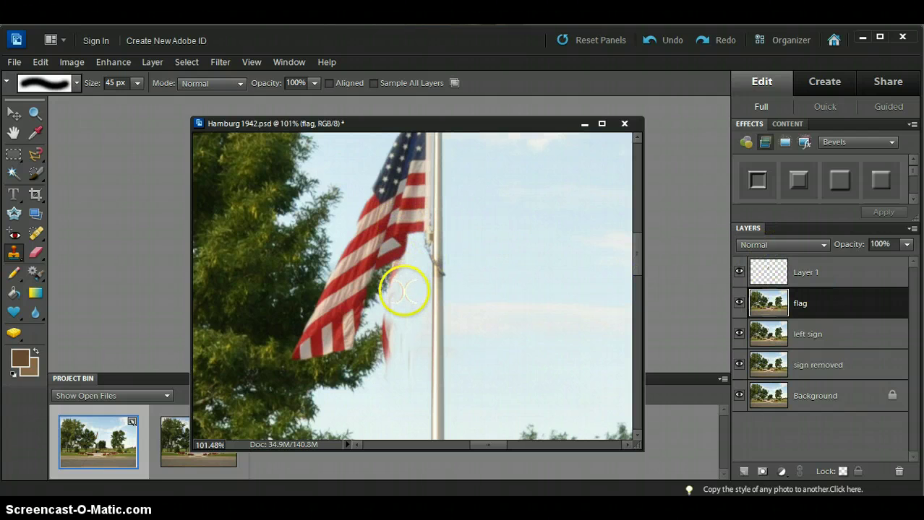
{"action": "left_click", "coordinate": [410, 298]}
{"action": "left_click_drag", "start_coordinate": [401, 281], "coordinate": [399, 260]}
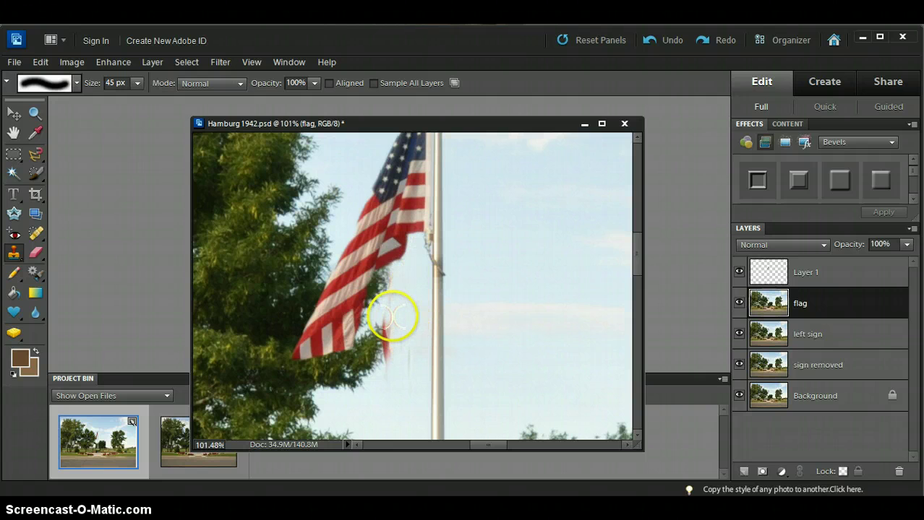
Cover the remaining red tip of the original flag by cloning sky and tree foliage, reducing the Clone Stamp to 25 px
{"action": "left_click", "coordinate": [392, 315]}
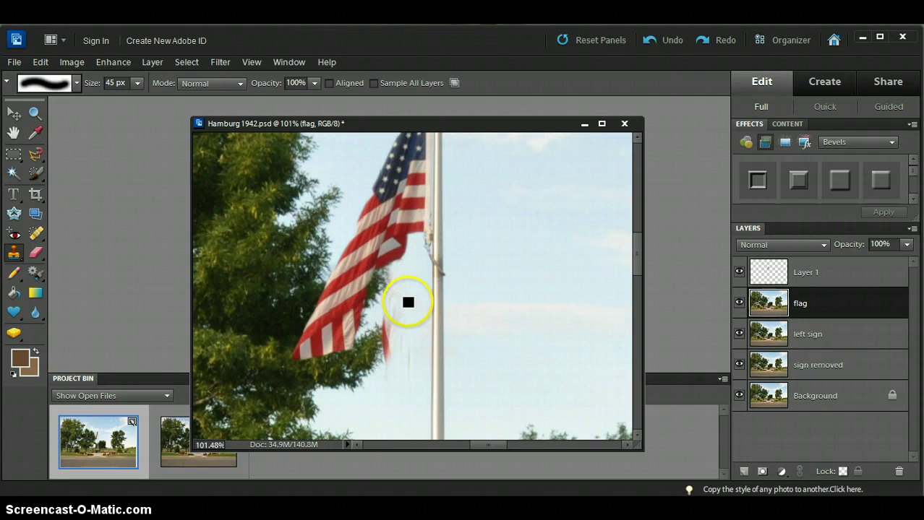
{"action": "left_click", "coordinate": [388, 315]}
{"action": "left_click", "coordinate": [394, 354]}
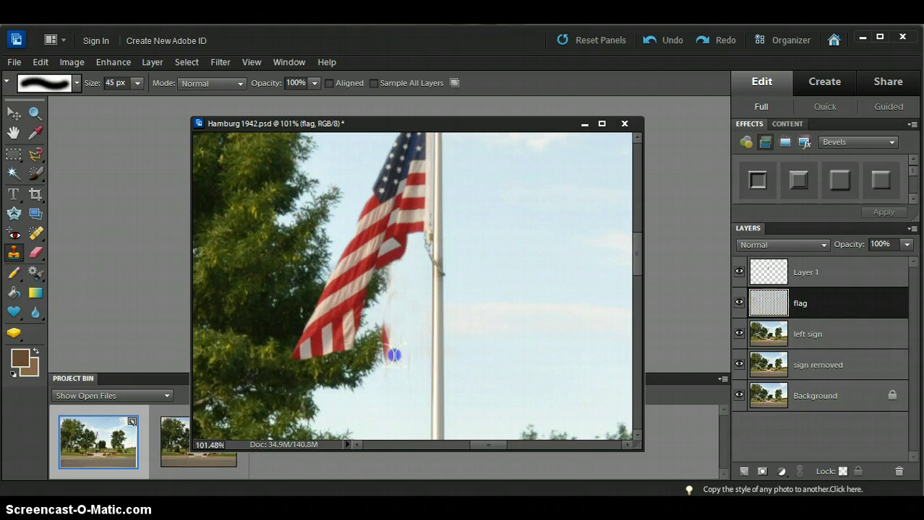
{"action": "left_click_drag", "start_coordinate": [395, 335], "coordinate": [377, 346]}
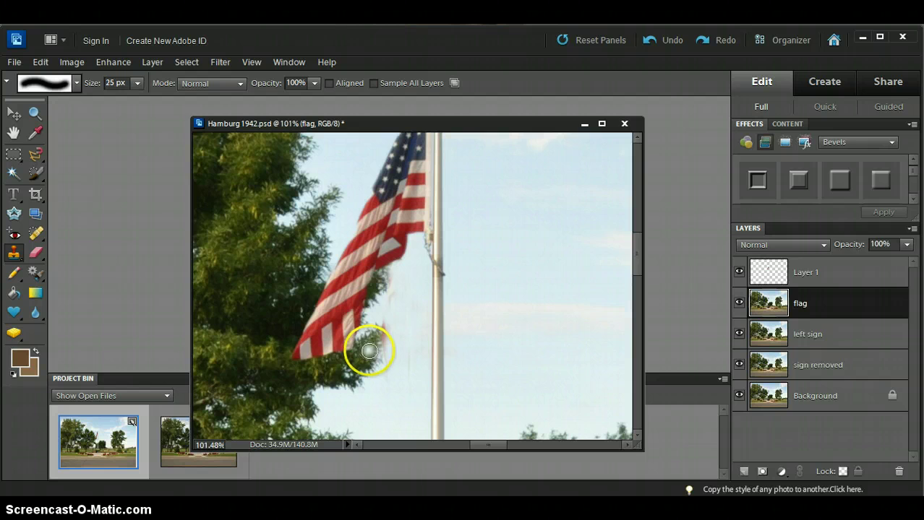
{"action": "left_click_drag", "start_coordinate": [371, 343], "coordinate": [377, 338]}
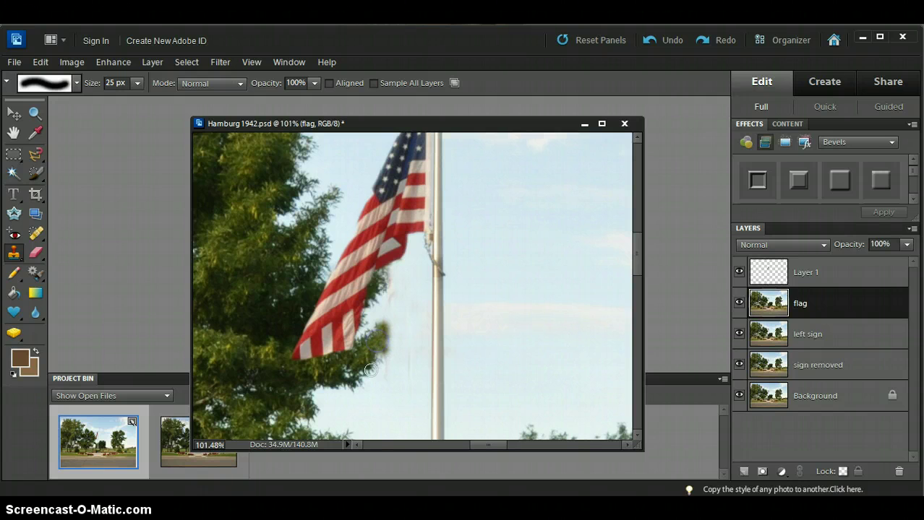
{"action": "mouse_move", "coordinate": [370, 370]}
{"action": "left_mouse_down"}
{"action": "mouse_move", "coordinate": [418, 287]}
{"action": "mouse_move", "coordinate": [417, 321]}
{"action": "left_mouse_up"}
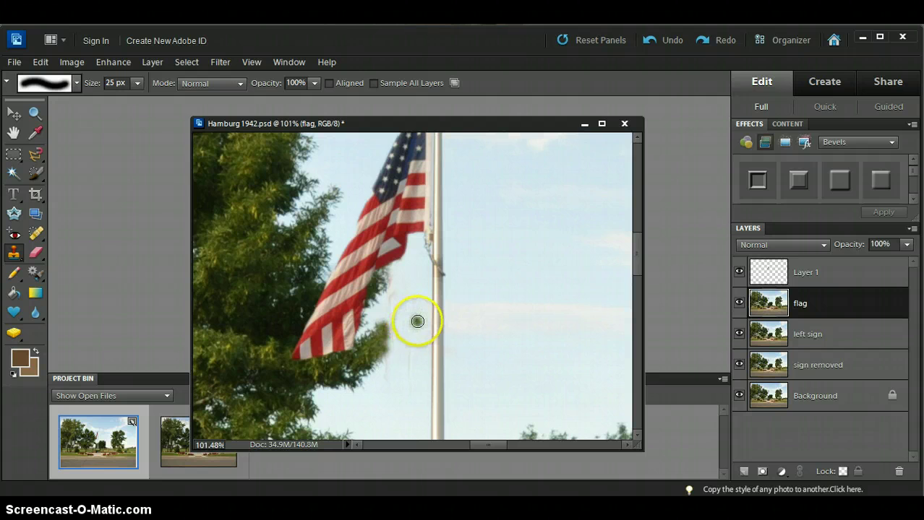
Refine the cloned edge of the tree branch below the new flag with the Clone Stamp at 10 px and 20 px
{"action": "scroll", "coordinate": [417, 321], "scroll_direction": "down", "scroll_amount": 5}
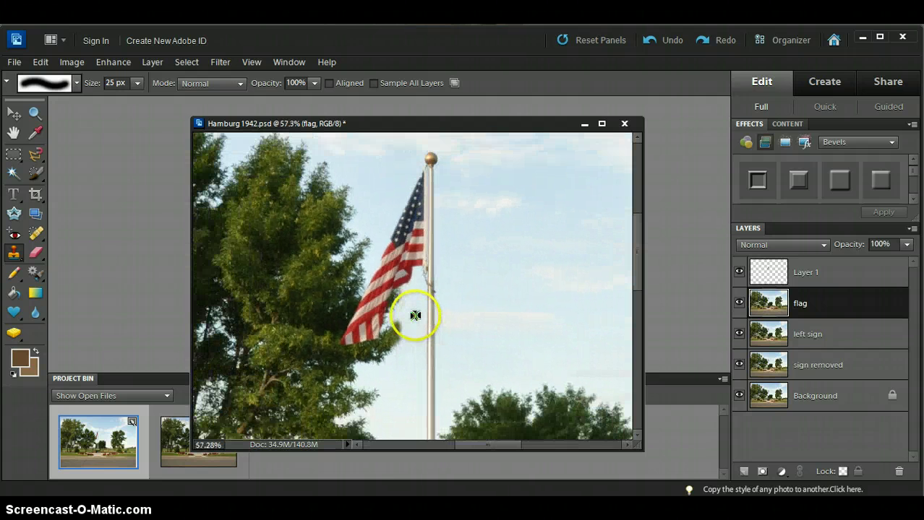
{"action": "scroll", "coordinate": [415, 316], "scroll_direction": "down", "scroll_amount": 1}
{"action": "scroll", "coordinate": [466, 314], "scroll_direction": "up", "scroll_amount": 7}
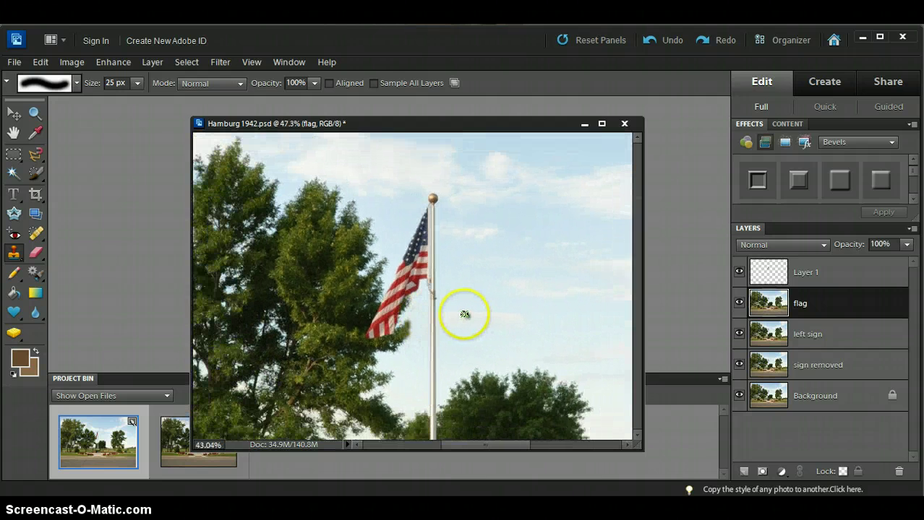
{"action": "scroll", "coordinate": [424, 340], "scroll_direction": "up", "scroll_amount": 6}
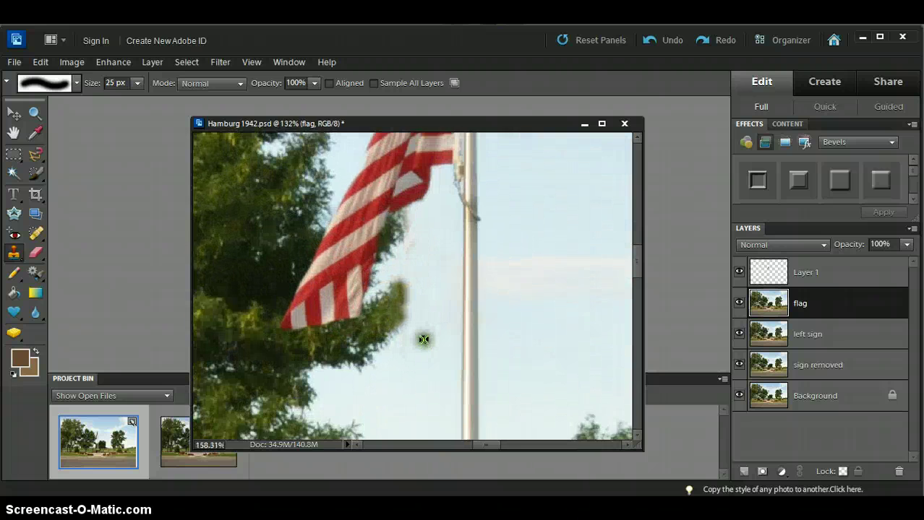
{"action": "mouse_move", "coordinate": [398, 262]}
{"action": "left_mouse_down"}
{"action": "mouse_move", "coordinate": [398, 331]}
{"action": "mouse_move", "coordinate": [421, 354]}
{"action": "mouse_move", "coordinate": [347, 324]}
{"action": "left_mouse_up"}
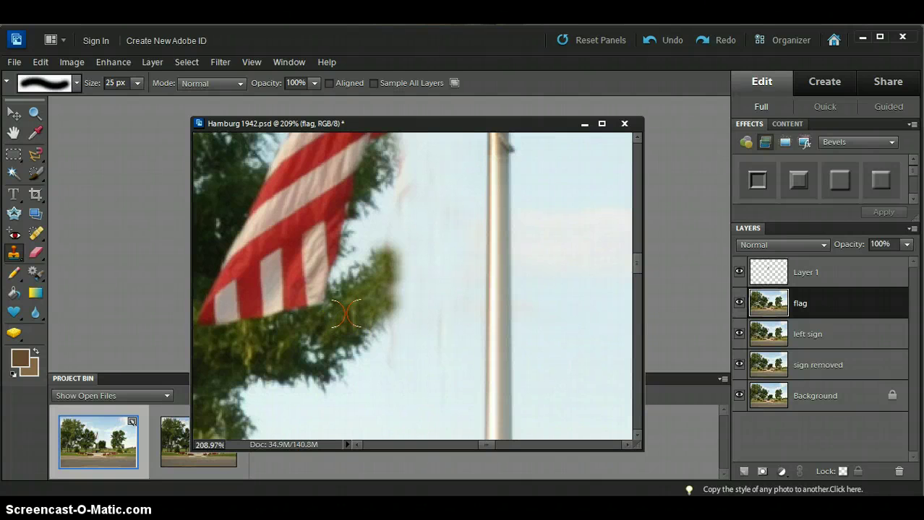
{"action": "left_click_drag", "start_coordinate": [347, 313], "coordinate": [378, 290]}
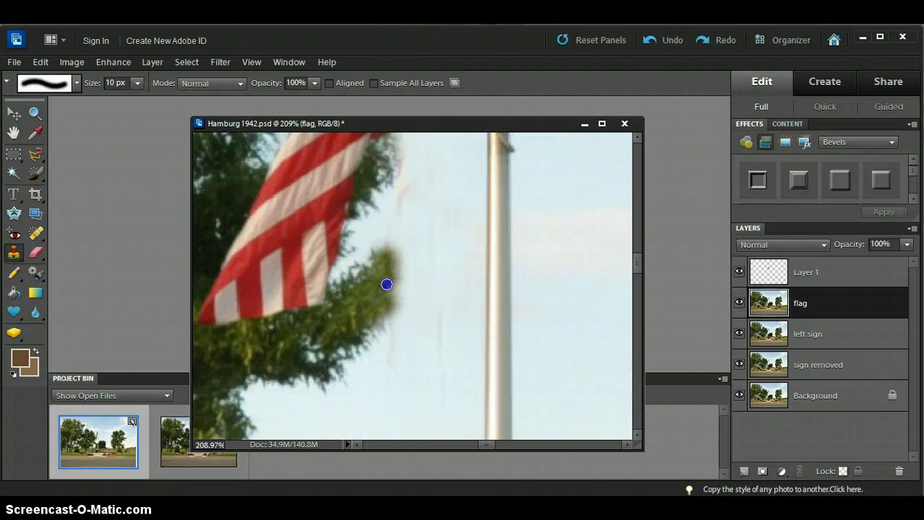
{"action": "mouse_move", "coordinate": [385, 259]}
{"action": "left_mouse_down"}
{"action": "mouse_move", "coordinate": [373, 252]}
{"action": "mouse_move", "coordinate": [385, 299]}
{"action": "left_mouse_up"}
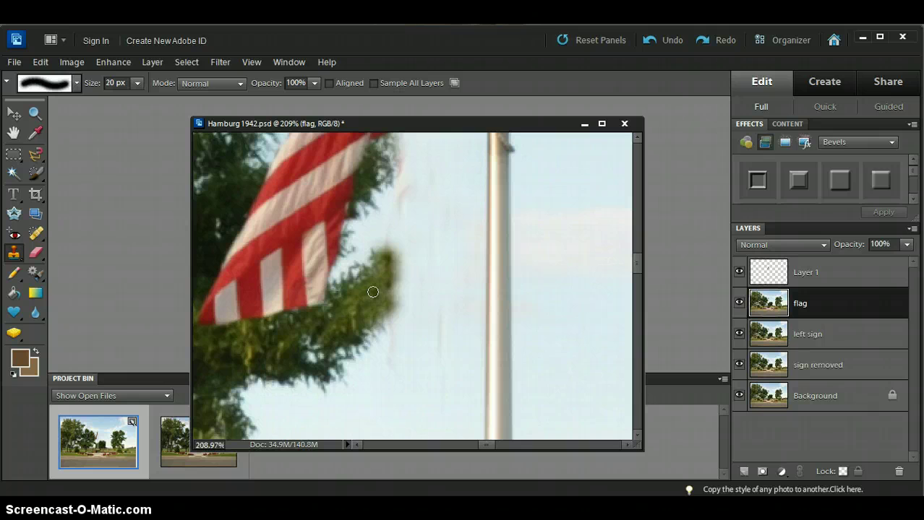
{"action": "mouse_move", "coordinate": [372, 291]}
{"action": "left_mouse_down"}
{"action": "mouse_move", "coordinate": [397, 350]}
{"action": "mouse_move", "coordinate": [390, 352]}
{"action": "mouse_move", "coordinate": [378, 297]}
{"action": "left_mouse_up"}
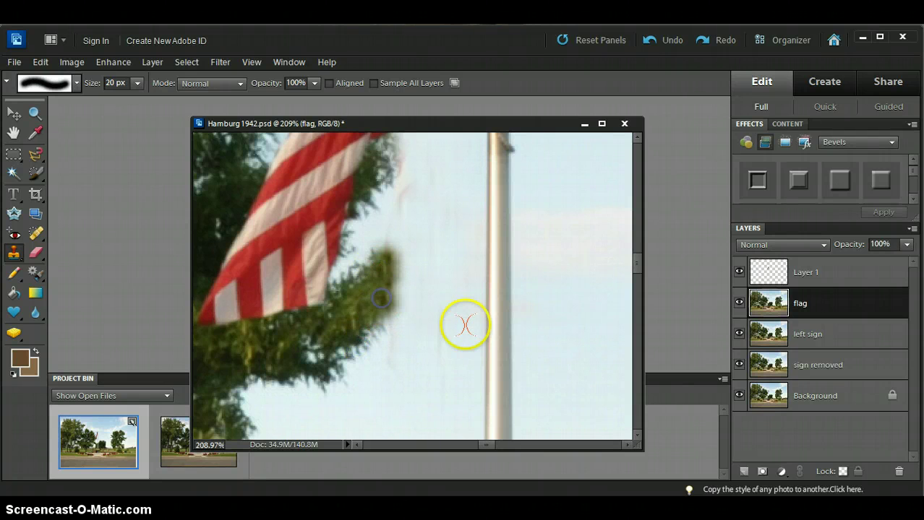
Touch up the sky beside the branch tip with the 20 px Clone Stamp and check the repair against the whole scene
{"action": "scroll", "coordinate": [409, 302], "scroll_direction": "down", "scroll_amount": 3}
{"action": "scroll", "coordinate": [415, 310], "scroll_direction": "down", "scroll_amount": 4}
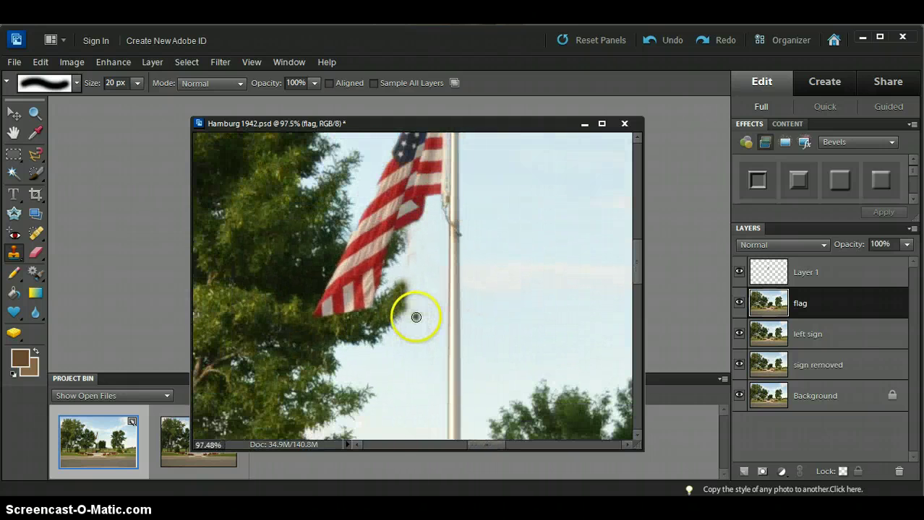
{"action": "scroll", "coordinate": [415, 331], "scroll_direction": "up", "scroll_amount": 4}
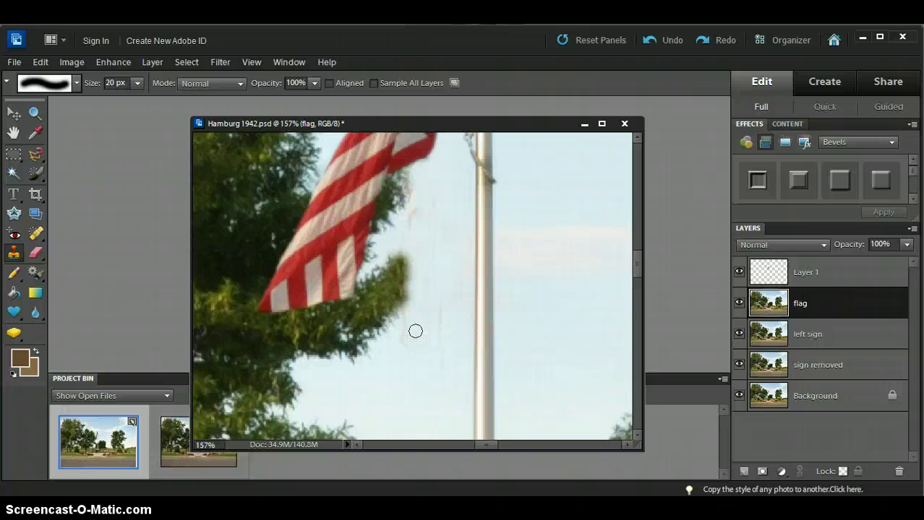
{"action": "mouse_move", "coordinate": [412, 325]}
{"action": "left_mouse_down"}
{"action": "mouse_move", "coordinate": [505, 324]}
{"action": "mouse_move", "coordinate": [441, 315]}
{"action": "left_mouse_up"}
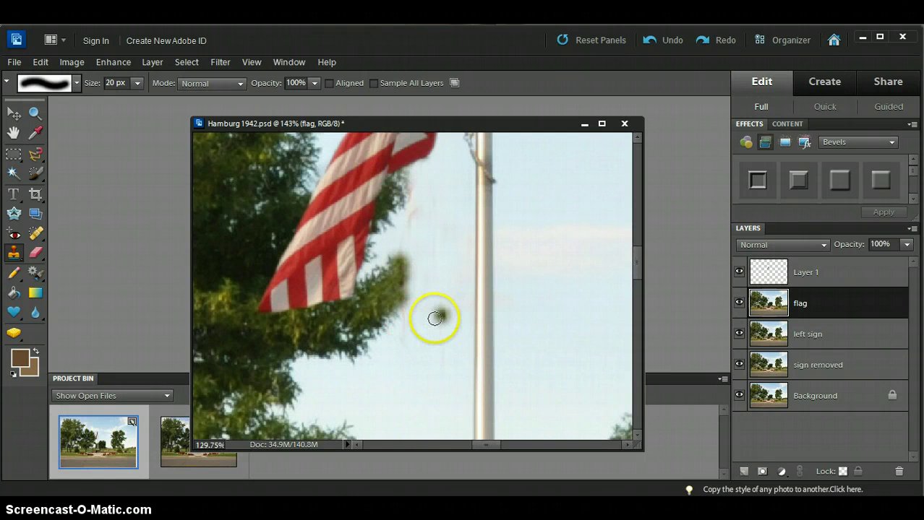
{"action": "scroll", "coordinate": [438, 318], "scroll_direction": "down", "scroll_amount": 4}
{"action": "scroll", "coordinate": [436, 334], "scroll_direction": "down", "scroll_amount": 3}
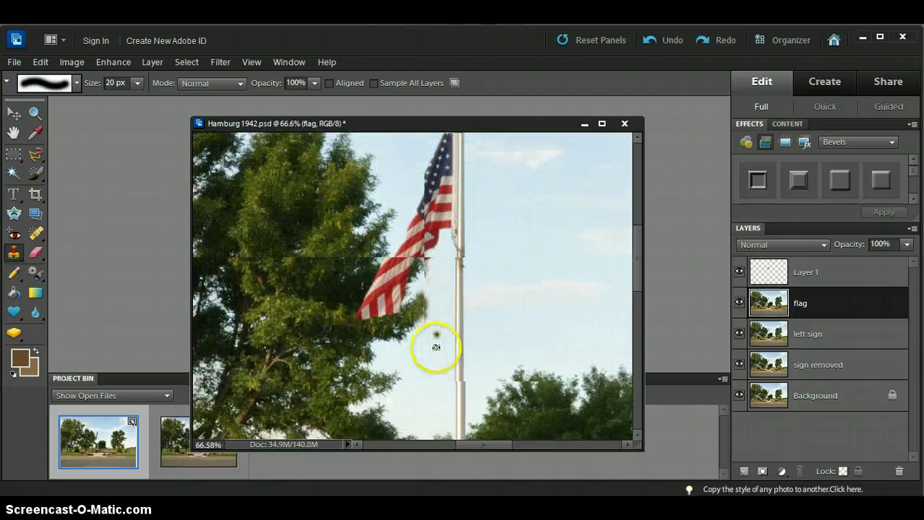
{"action": "scroll", "coordinate": [434, 354], "scroll_direction": "down", "scroll_amount": 1}
{"action": "scroll", "coordinate": [441, 361], "scroll_direction": "down", "scroll_amount": 1}
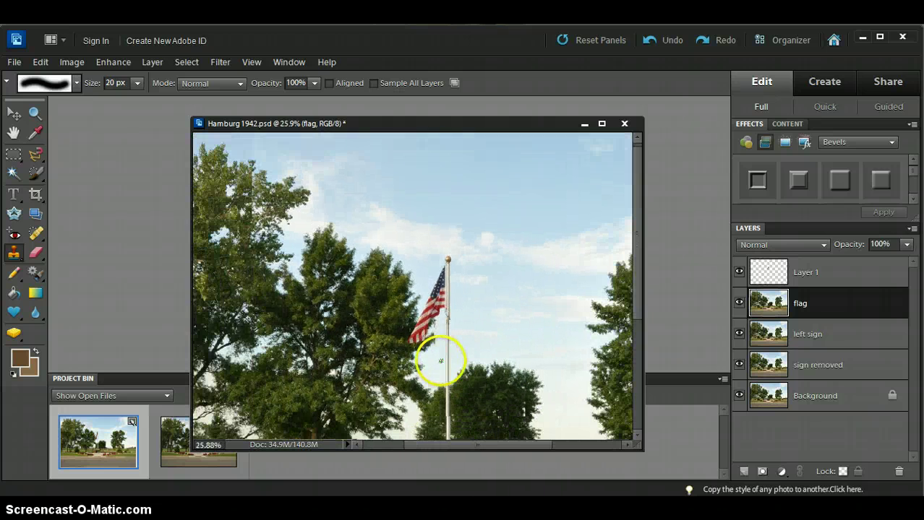
{"action": "scroll", "coordinate": [442, 363], "scroll_direction": "up", "scroll_amount": 2}
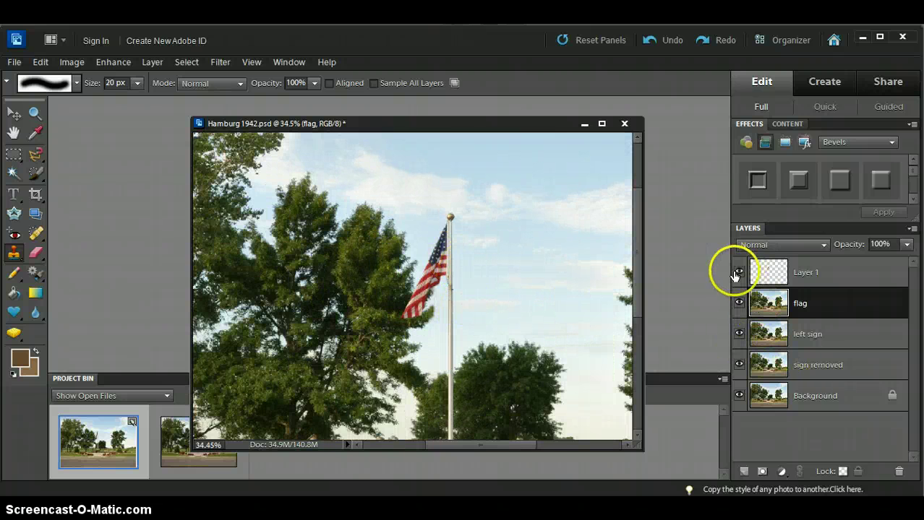
Merge Layer 1 down into the flag layer and hide the merged layer to compare with the original flag
{"action": "left_click", "coordinate": [856, 281]}
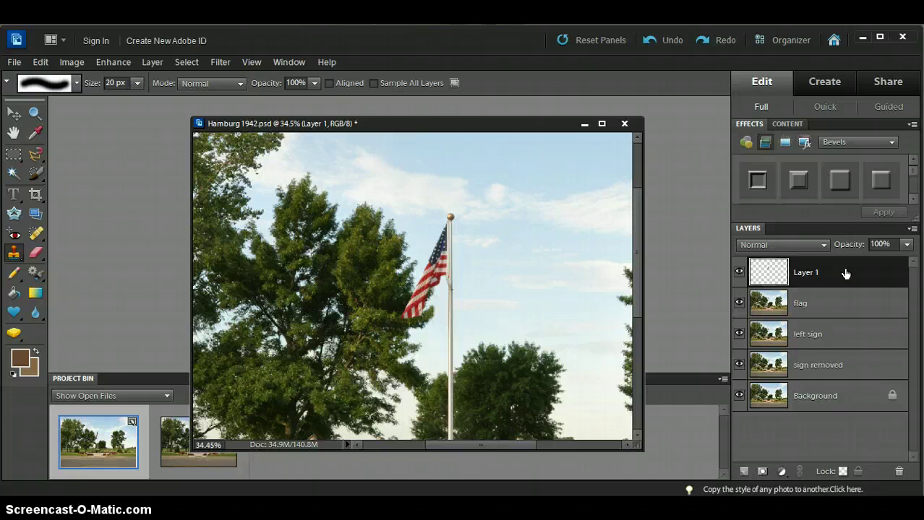
{"action": "key", "text": "Delete"}
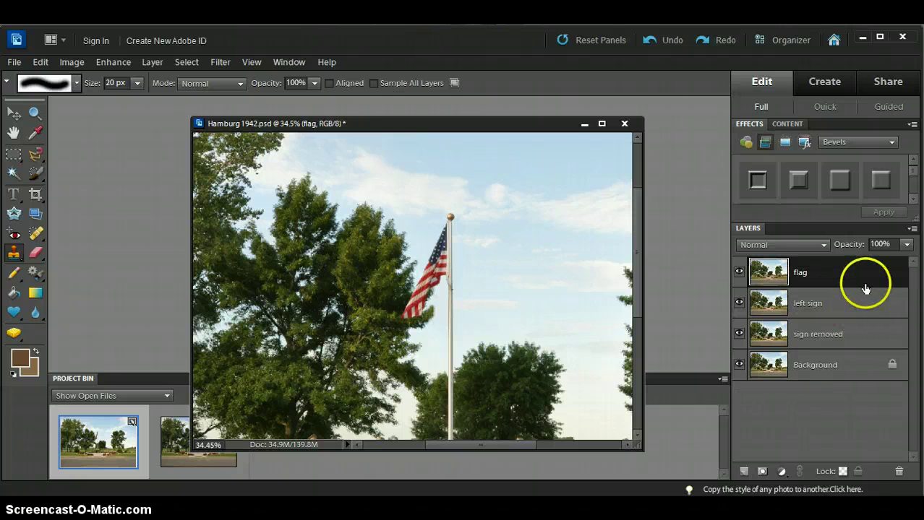
{"action": "left_click", "coordinate": [738, 272]}
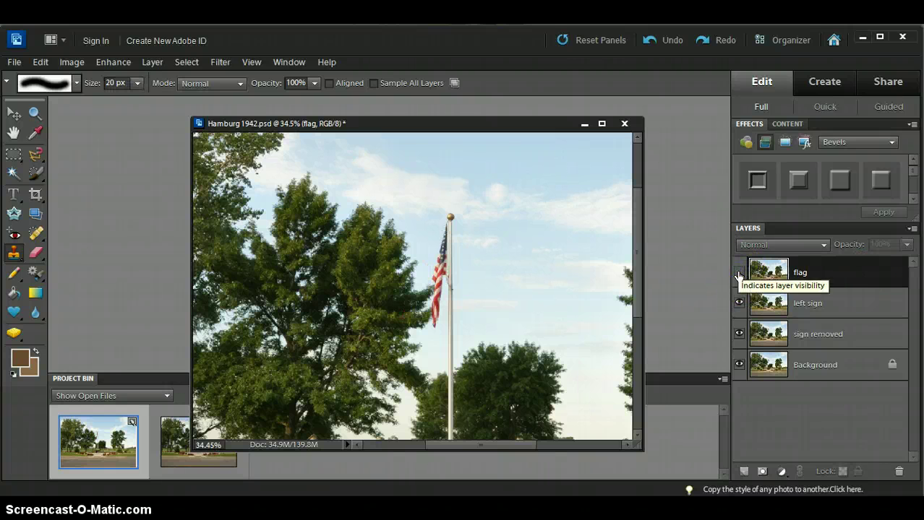